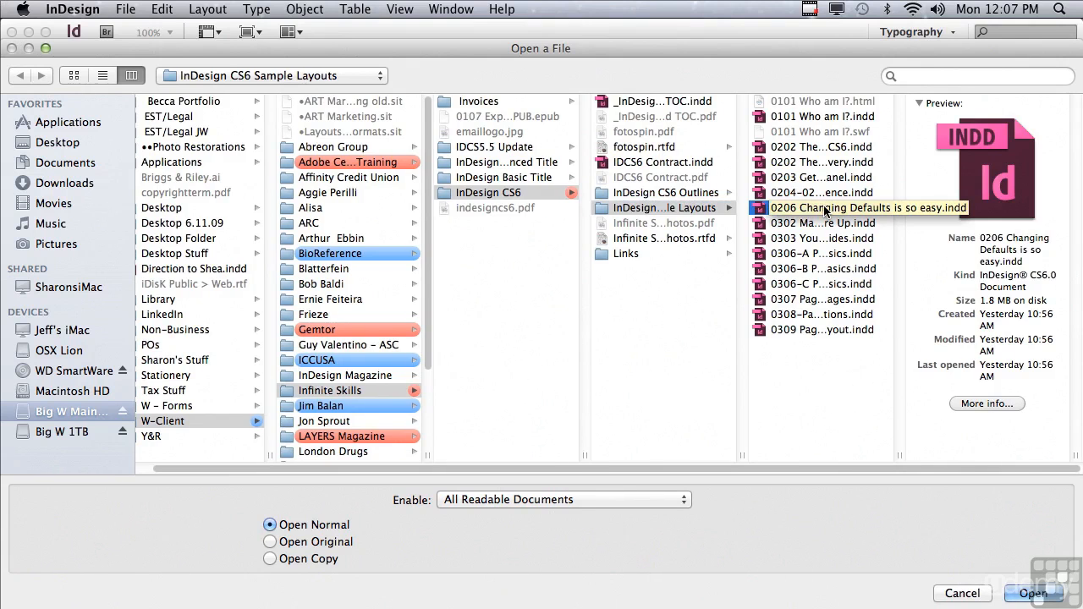
- Open 0206 Changing Defaults is so easy.indd and set the default fill to the C=100 M=0 Y=0 K=0 swatch with nothing selected
left_click(1021, 595)
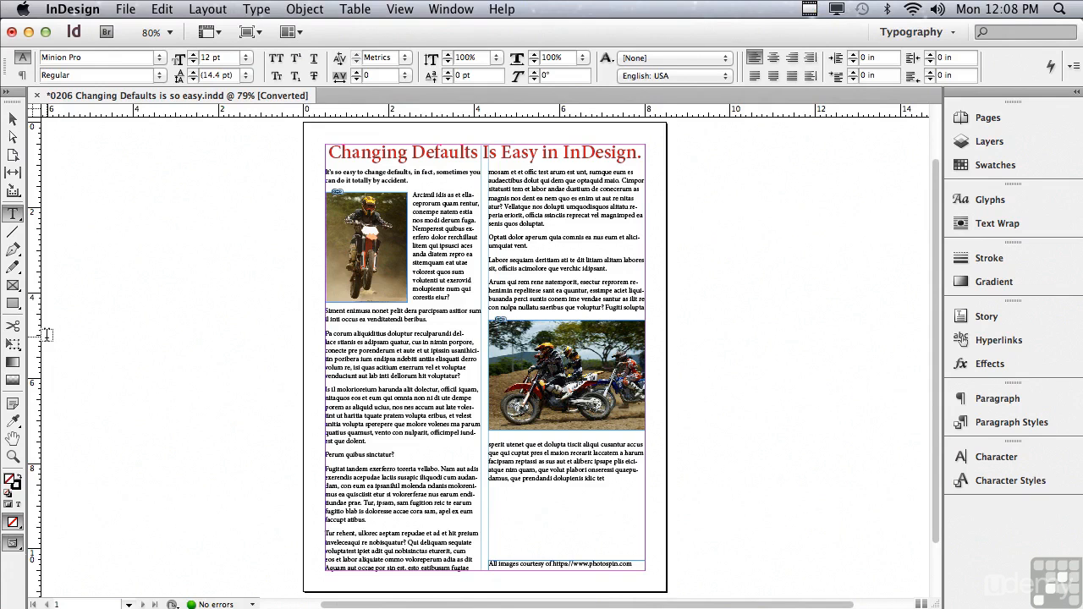
left_click(999, 170)
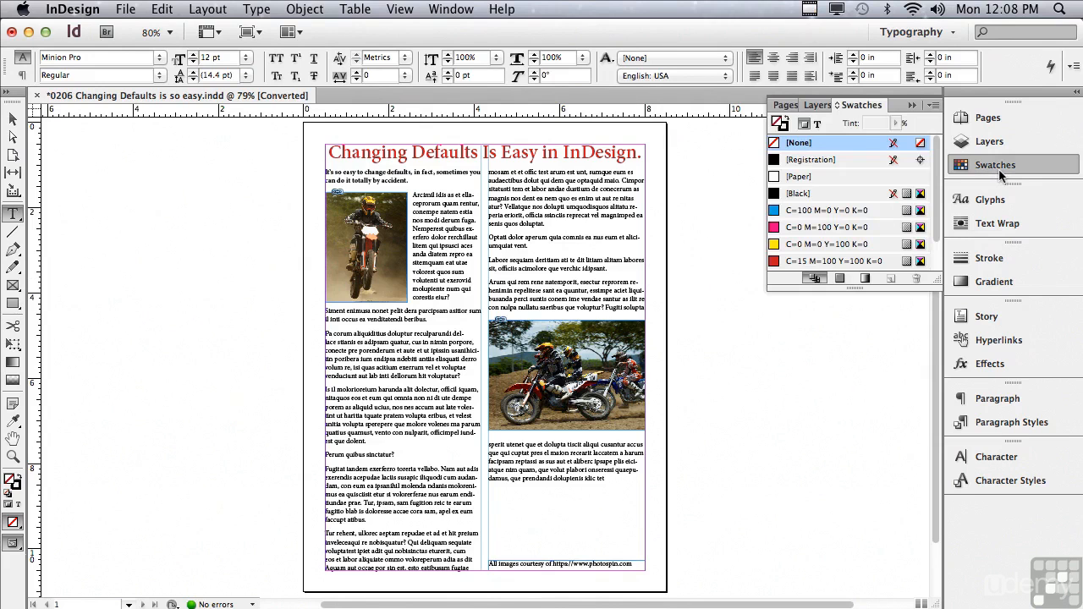
left_click(773, 212)
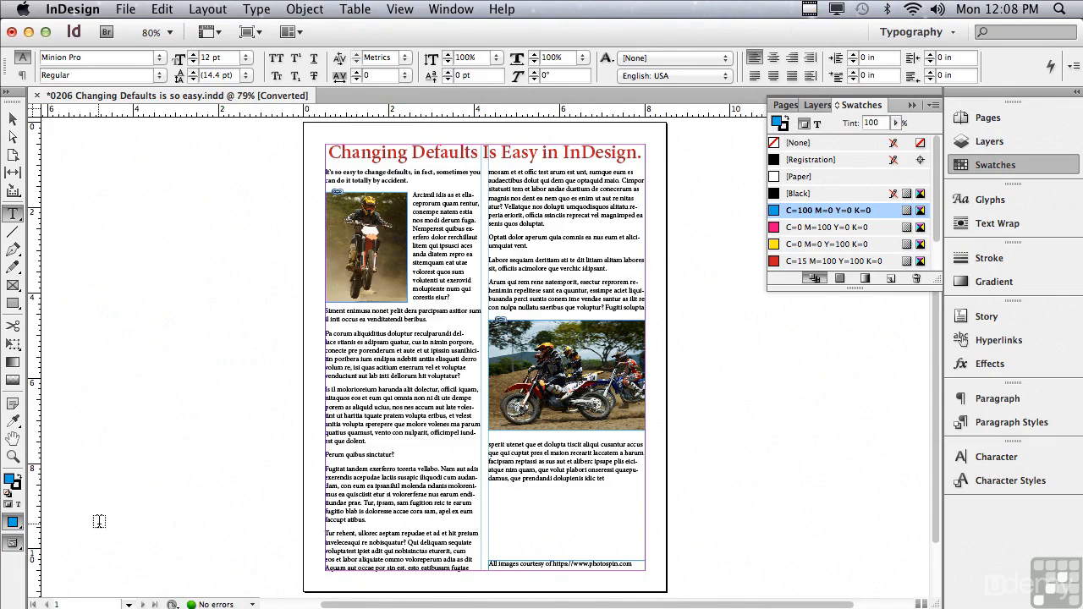
- Draw a rectangle about 2.55 by 2.28 in on the pasteboard beside the page's upper half, and deselect it
left_click(13, 305)
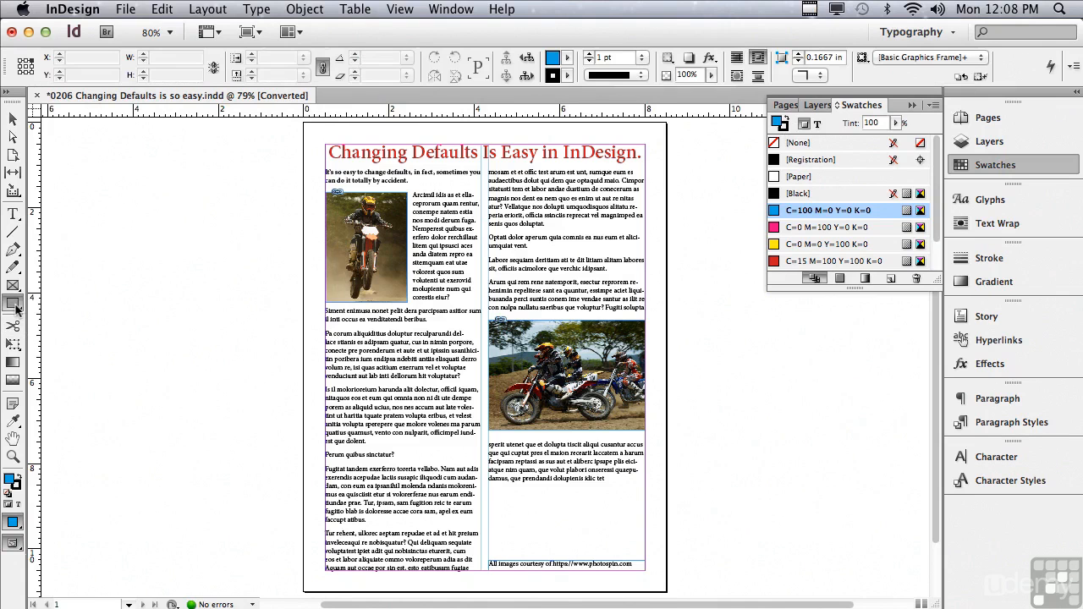
left_click_drag(112, 263, 221, 359)
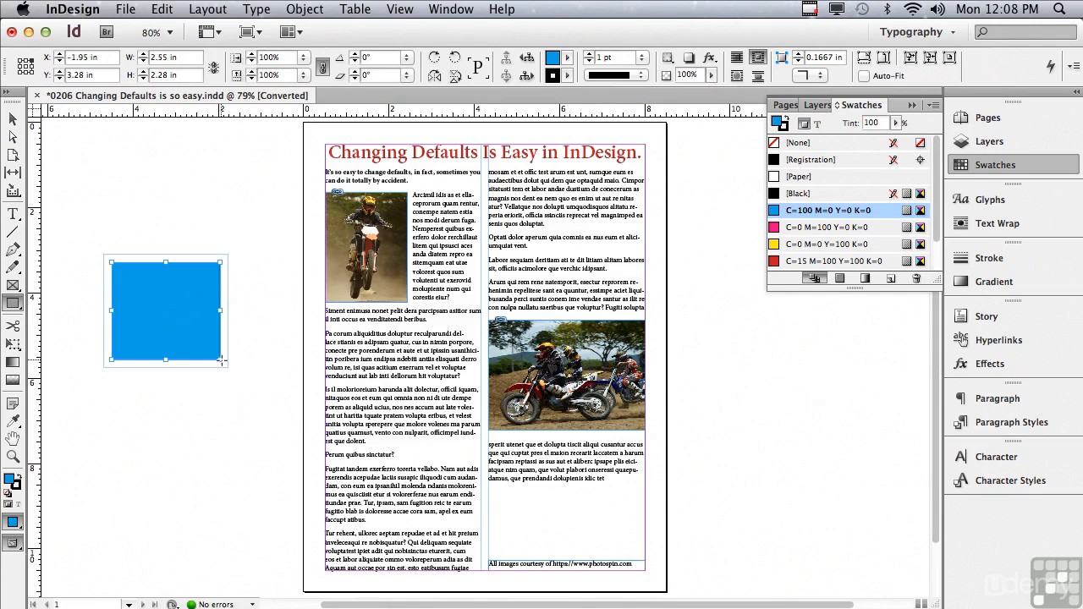
left_click(13, 118)
left_click(107, 180)
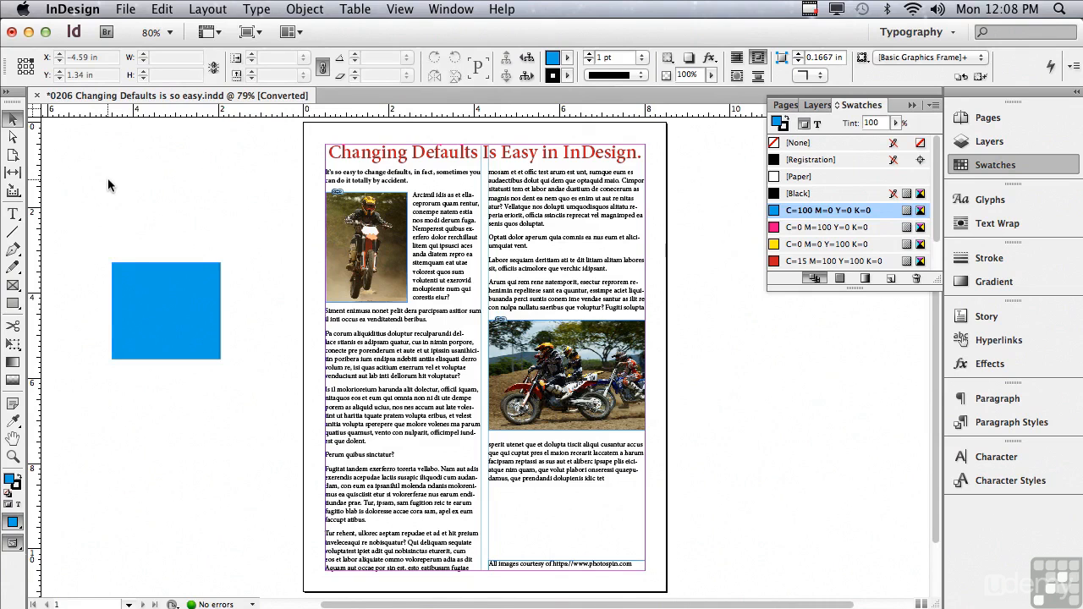
- Set the default fill to [None] and draw a rectangle about 2.68 by 2.5 in below the blue one
left_click(776, 144)
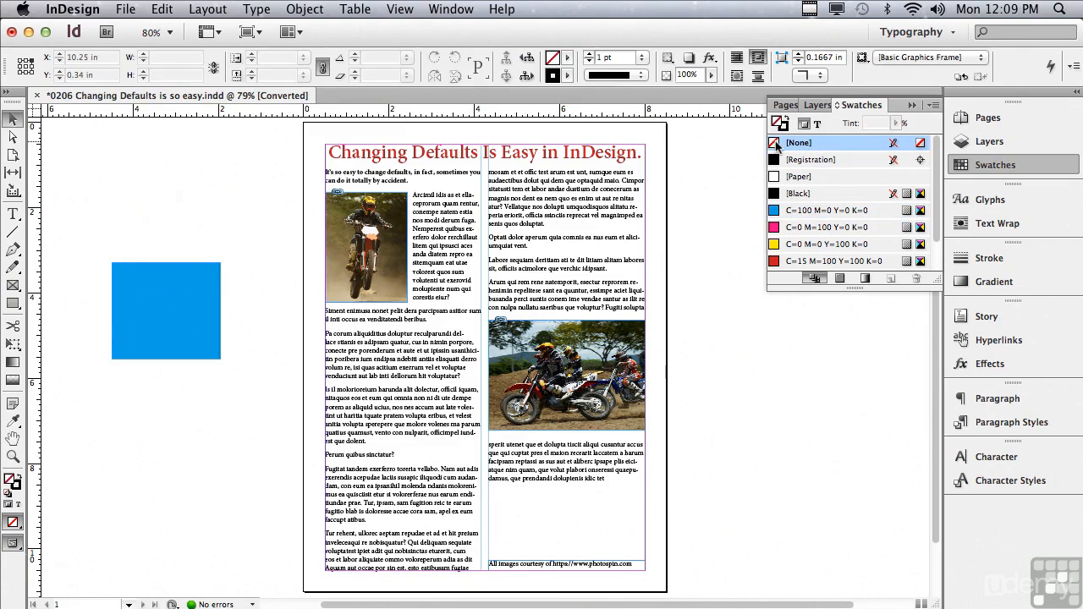
left_click(13, 303)
left_click_drag(107, 373, 222, 479)
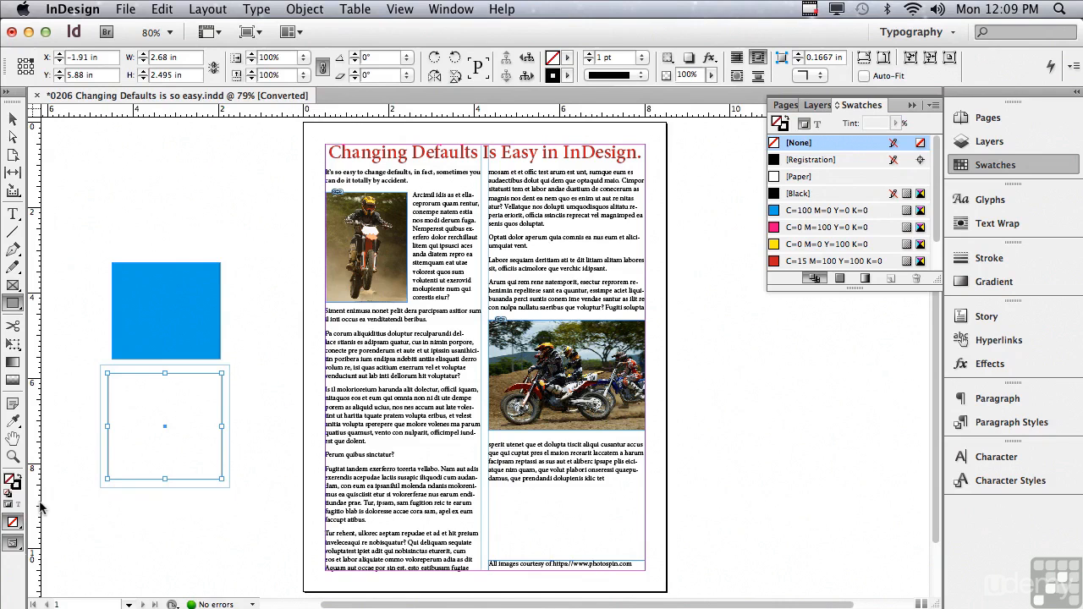
- Draw a graphics frame about 2.78 by 2.14 in overlapping the outer edge of the left text column, and deselect it
left_click(14, 285)
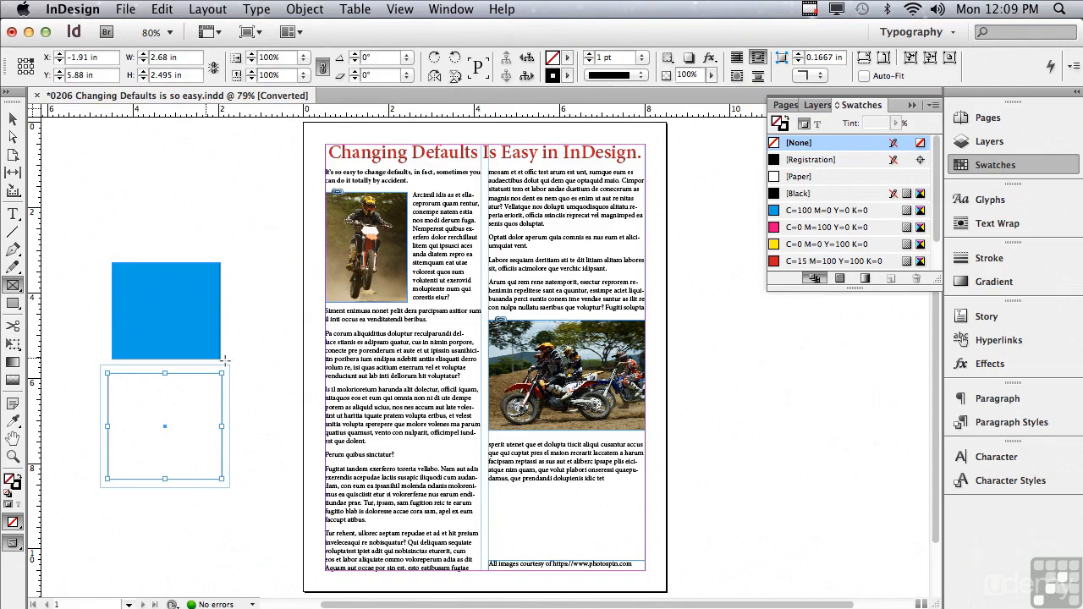
left_click_drag(281, 360, 399, 449)
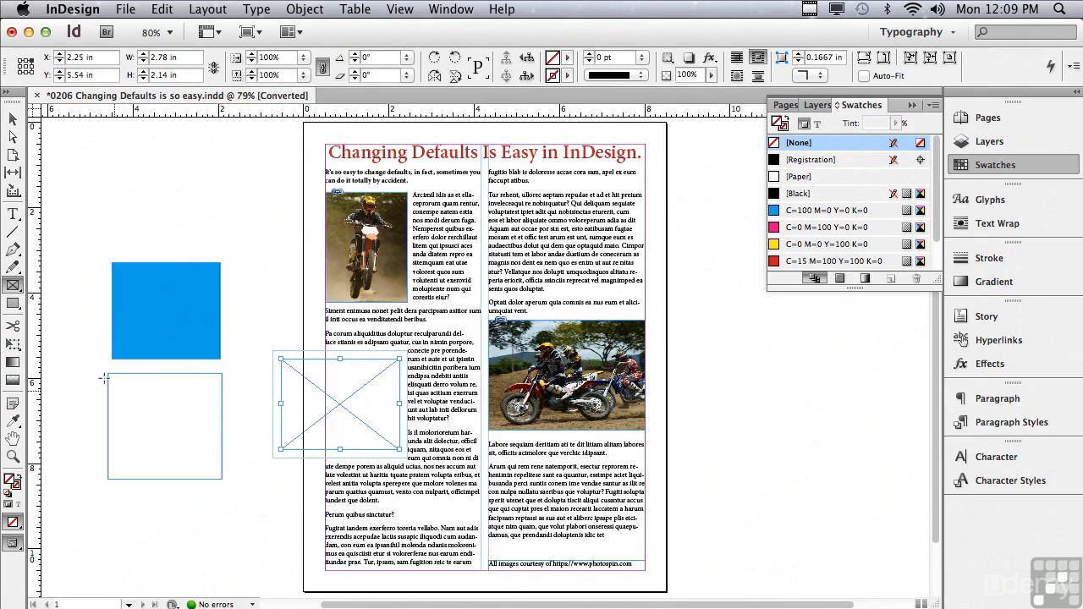
left_click(12, 119)
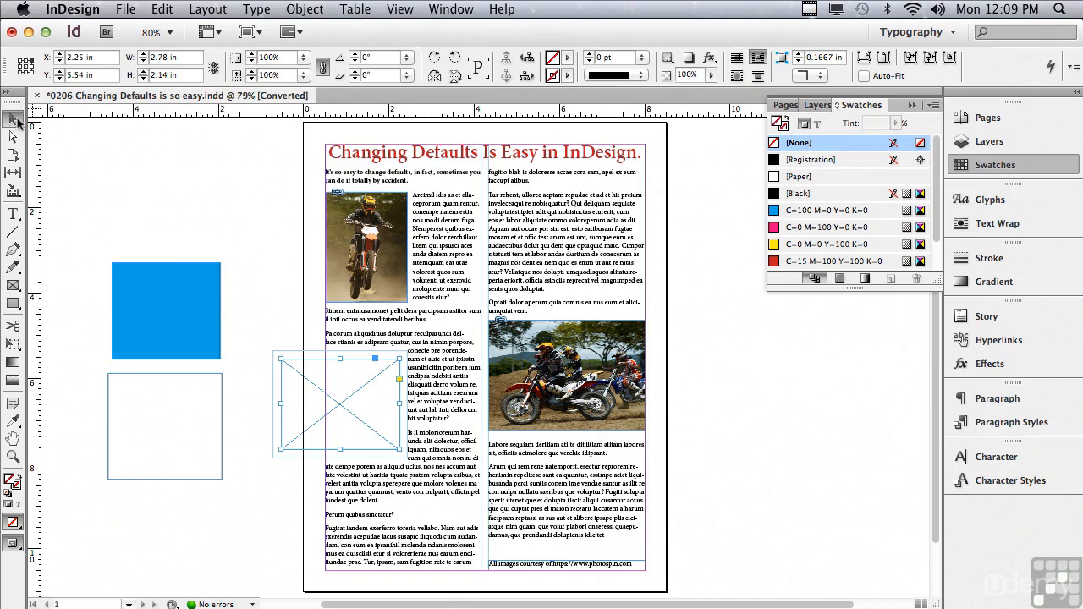
left_click(183, 165)
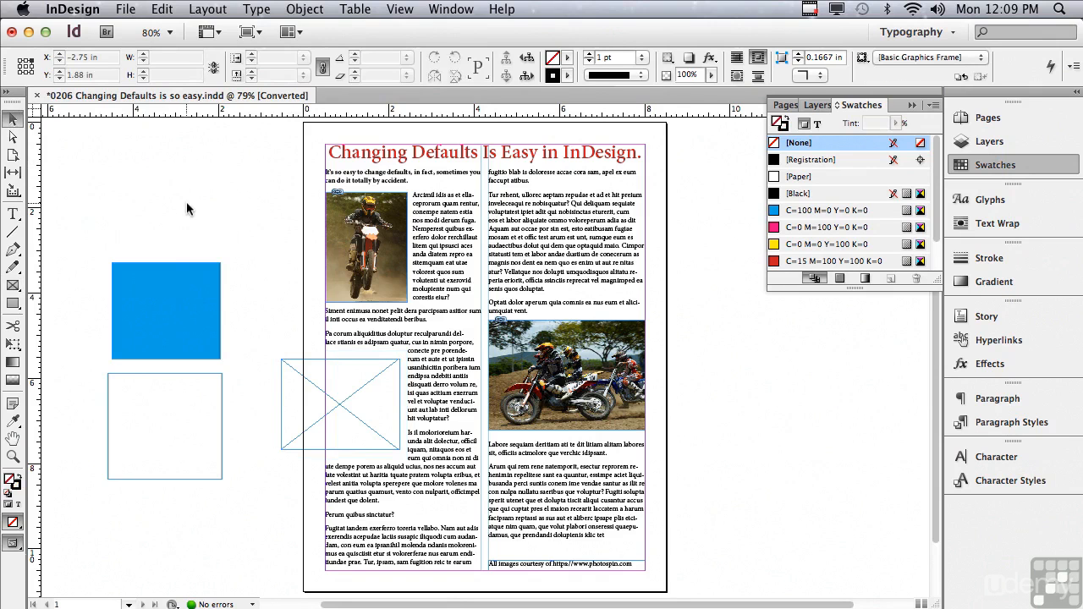
- Turn off the default text wrap with nothing selected and draw a graphics frame about 3.08 by 2.34 in over the right column's outer edge
left_click(1002, 223)
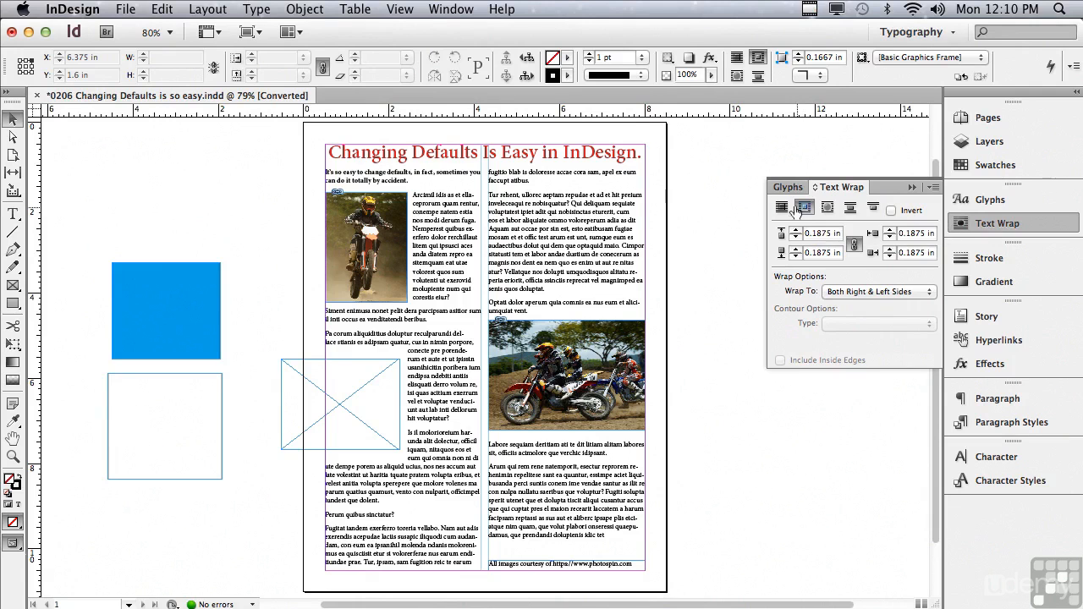
left_click(187, 187)
left_click(780, 208)
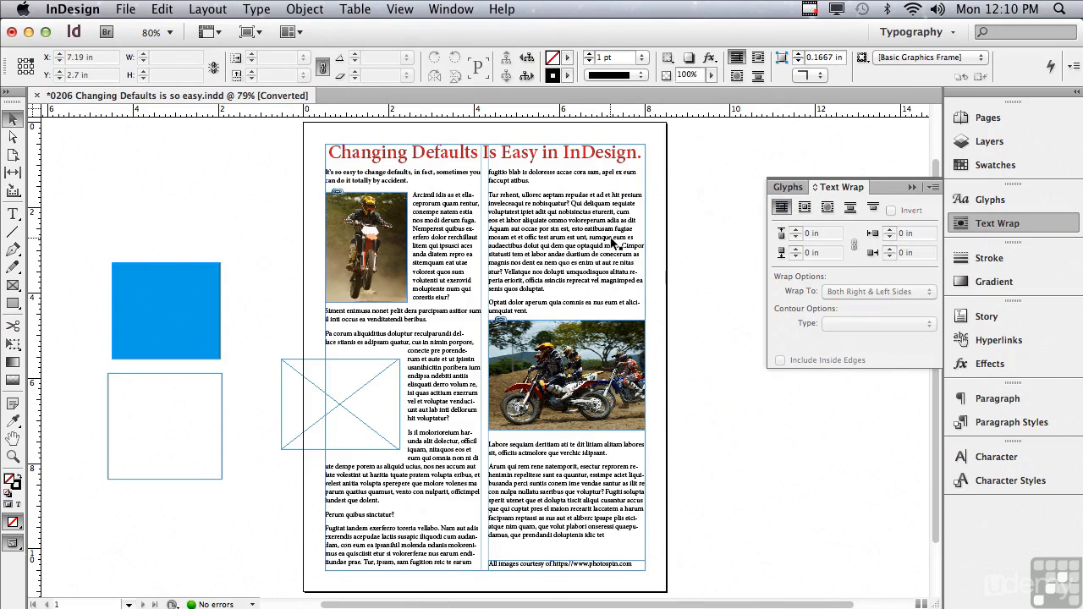
left_click(12, 285)
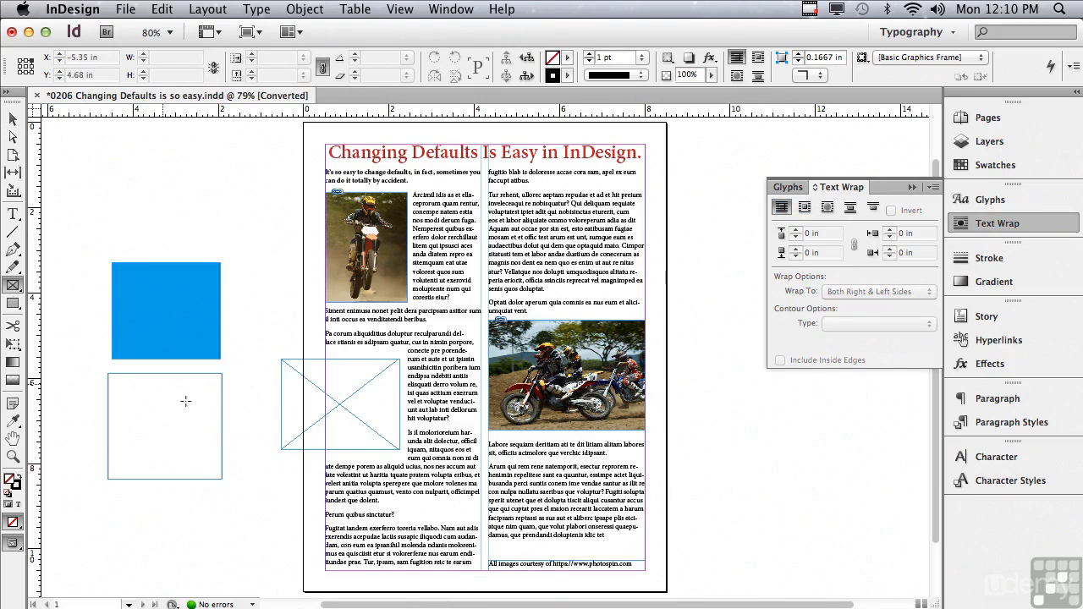
left_click_drag(699, 192, 565, 292)
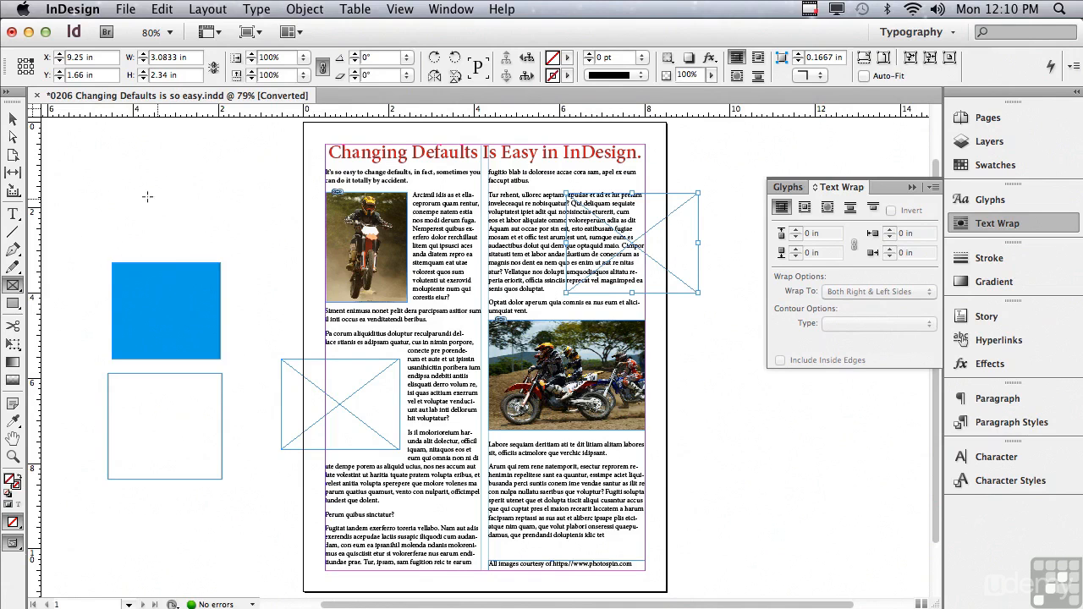
- Close the 0206 Changing Defaults document without saving its changes
left_click(39, 98)
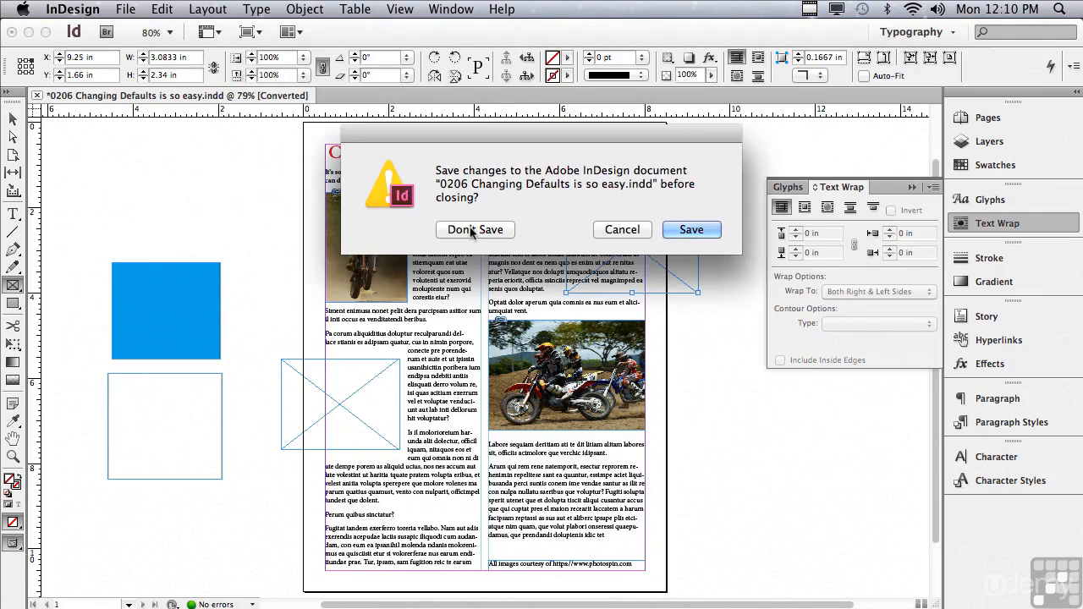
left_click(471, 230)
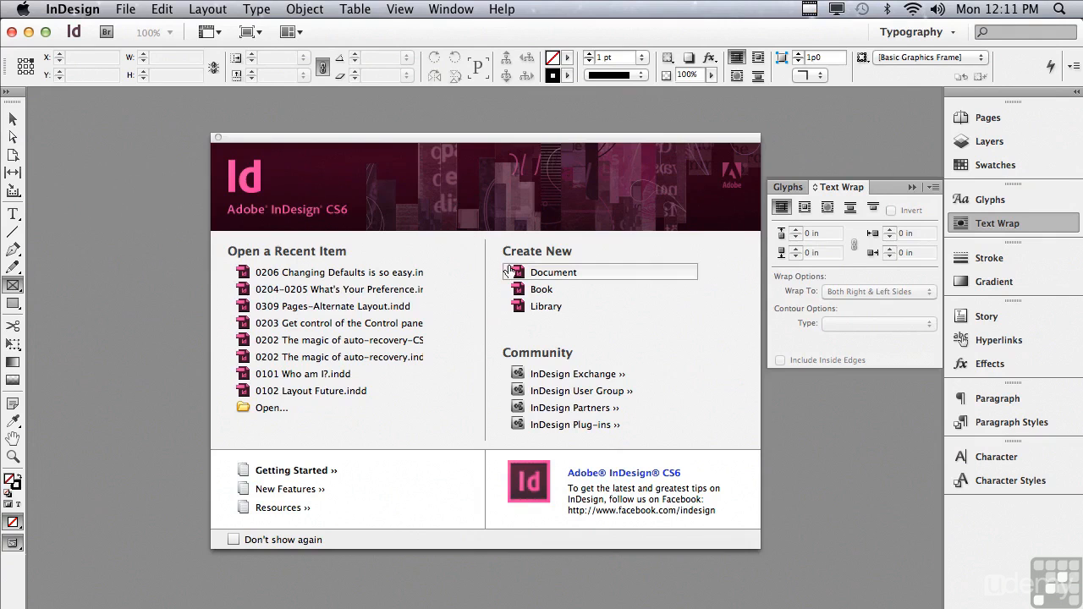
- Turn off hyphenation in the [Basic Paragraph] style with no document open
left_click(1003, 424)
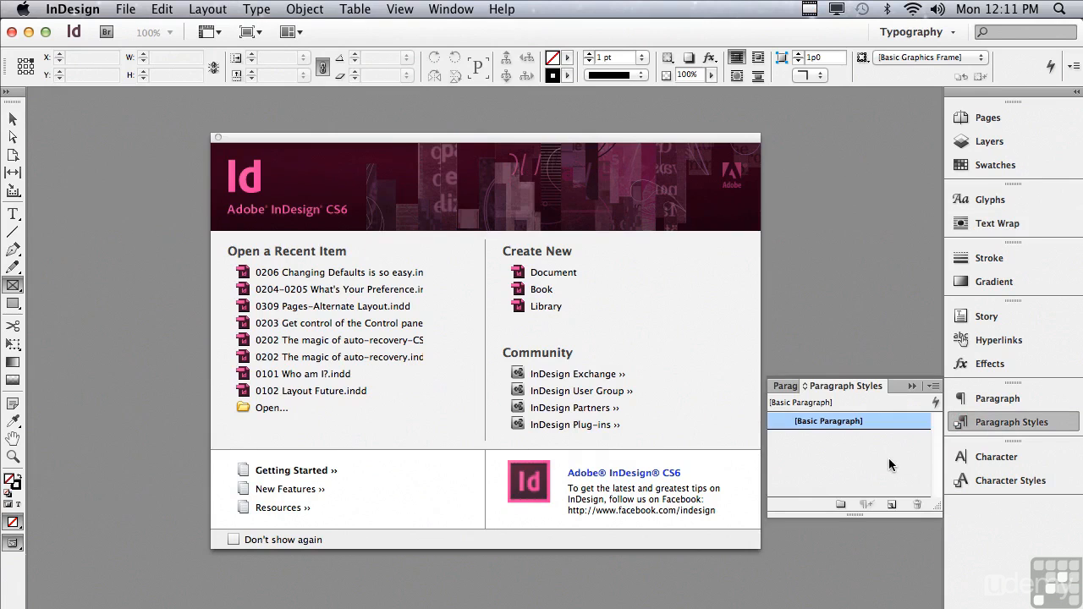
double_click(826, 423)
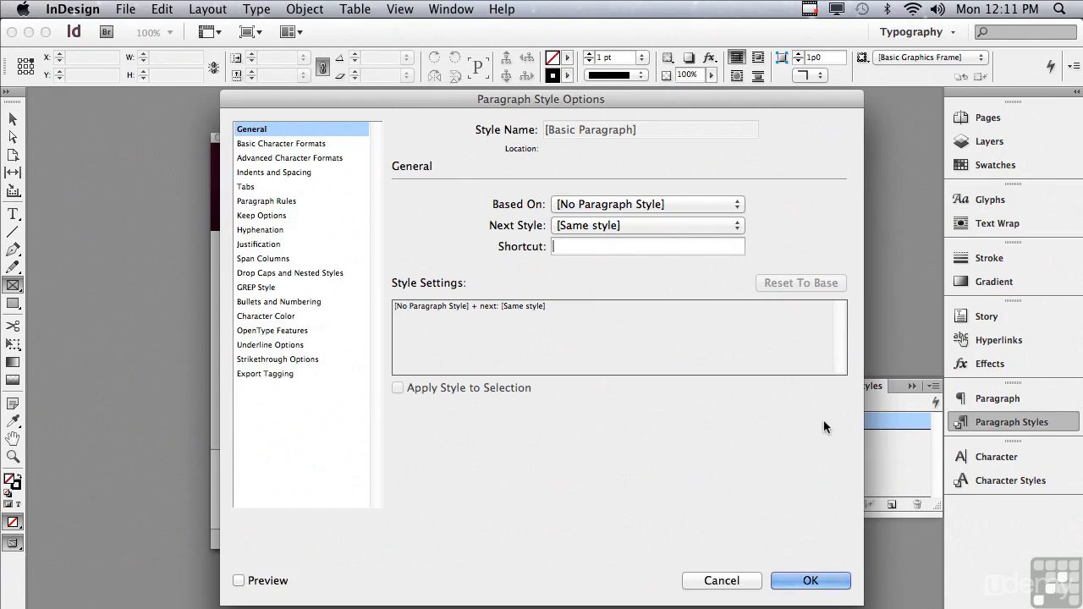
left_click(243, 145)
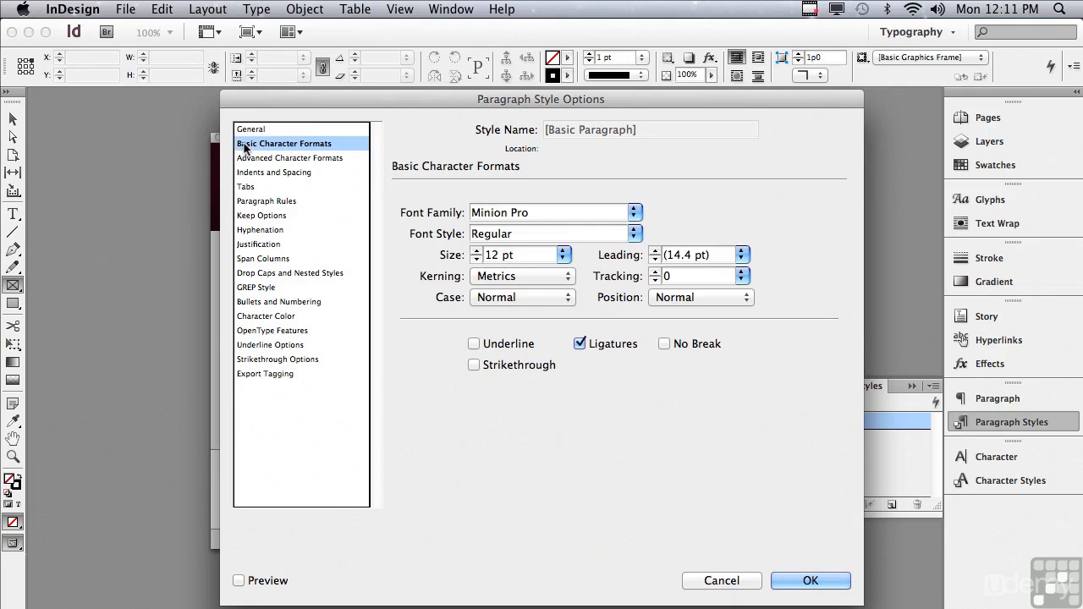
left_click(255, 232)
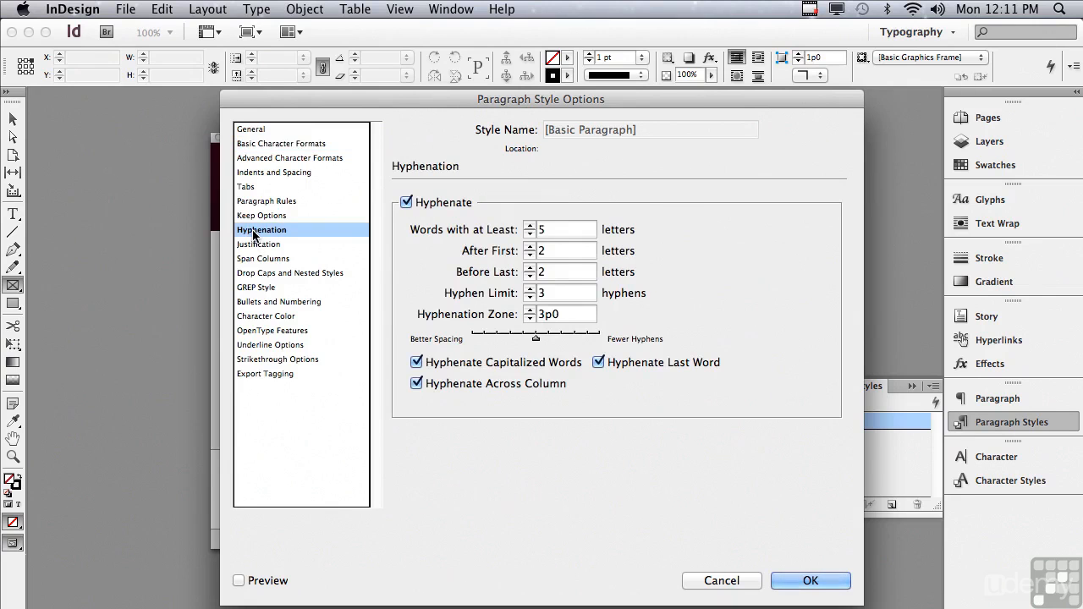
left_click(407, 203)
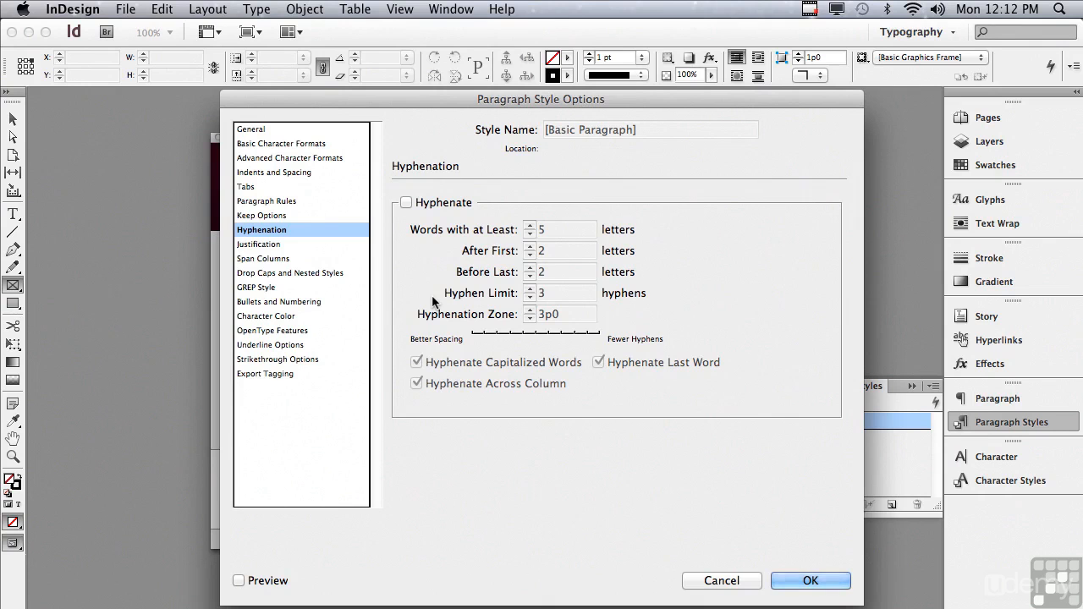
- Set the [Basic Paragraph] style's font family to Adobe Garamond Pro and apply the style changes
left_click(283, 144)
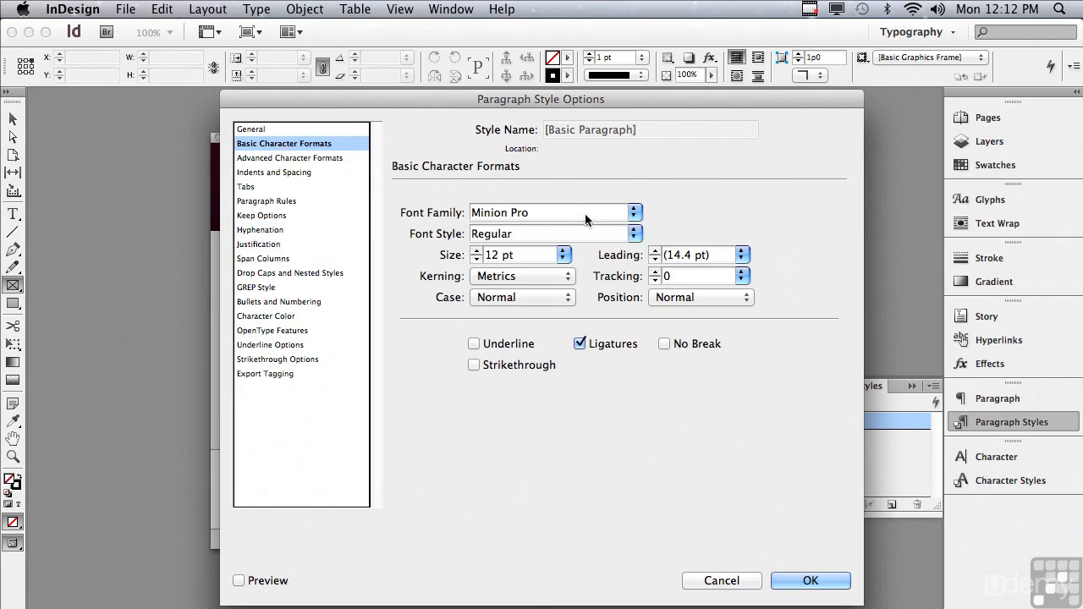
left_click(634, 213)
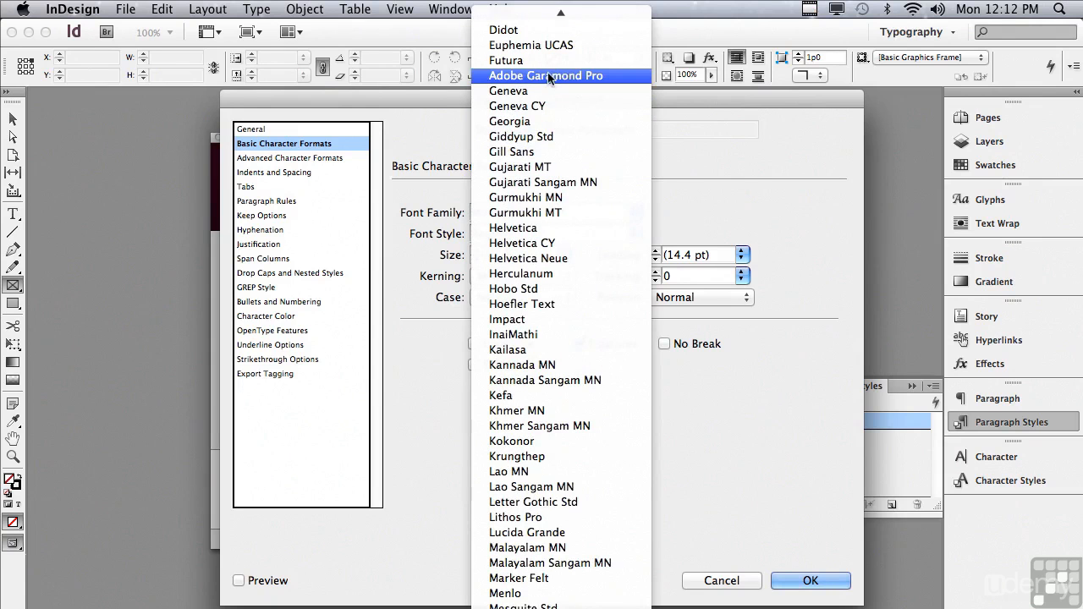
left_click(542, 74)
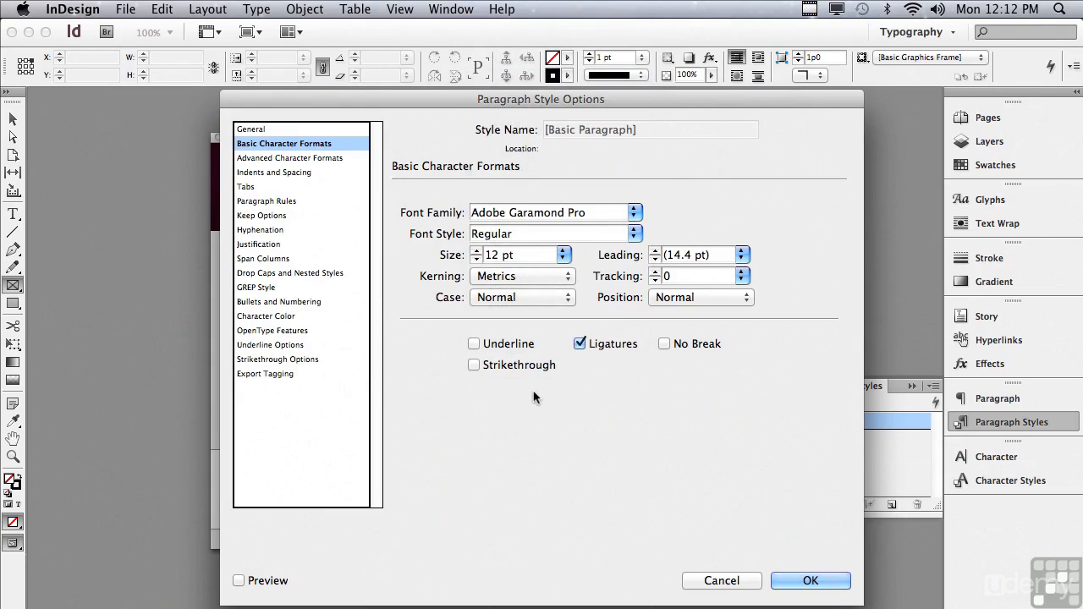
left_click(781, 580)
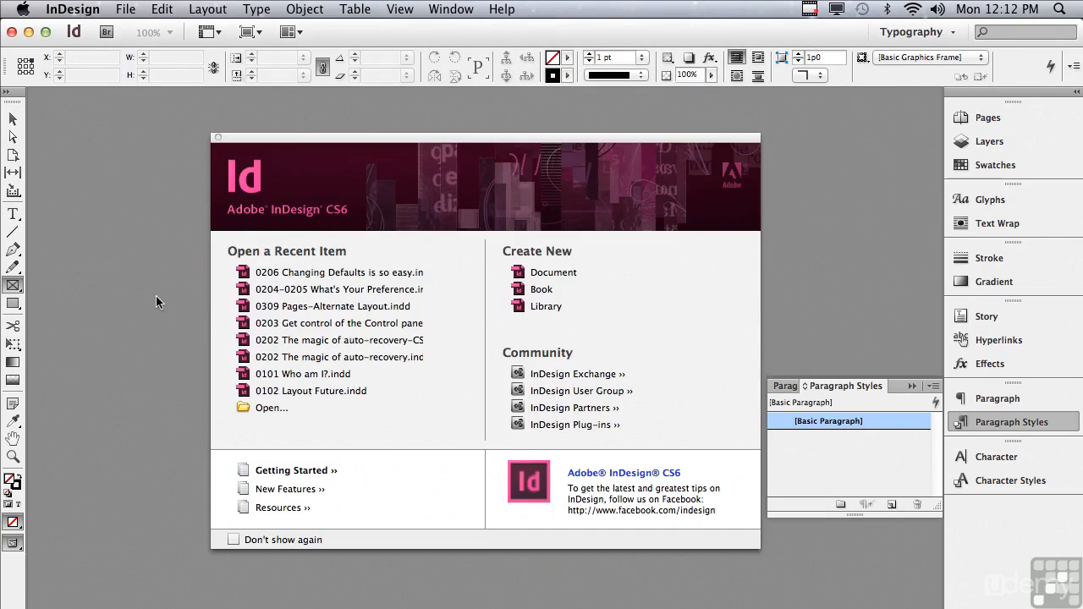
- Create a one-page Letter document with a primary text frame and without facing pages
left_click(122, 8)
mouse_move(289, 34)
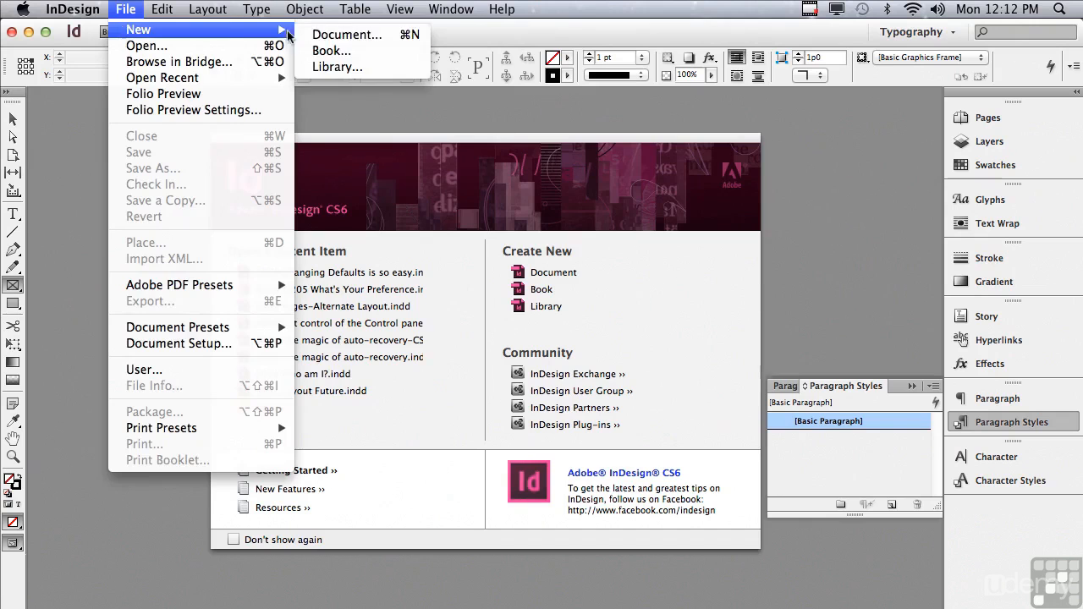
left_click(321, 35)
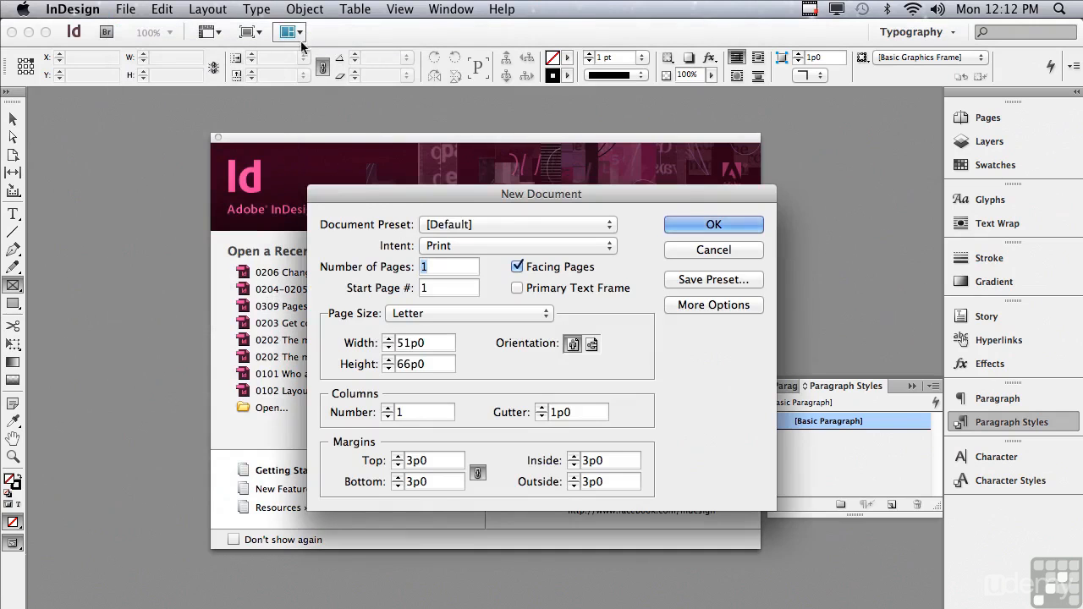
left_click(518, 288)
left_click(517, 268)
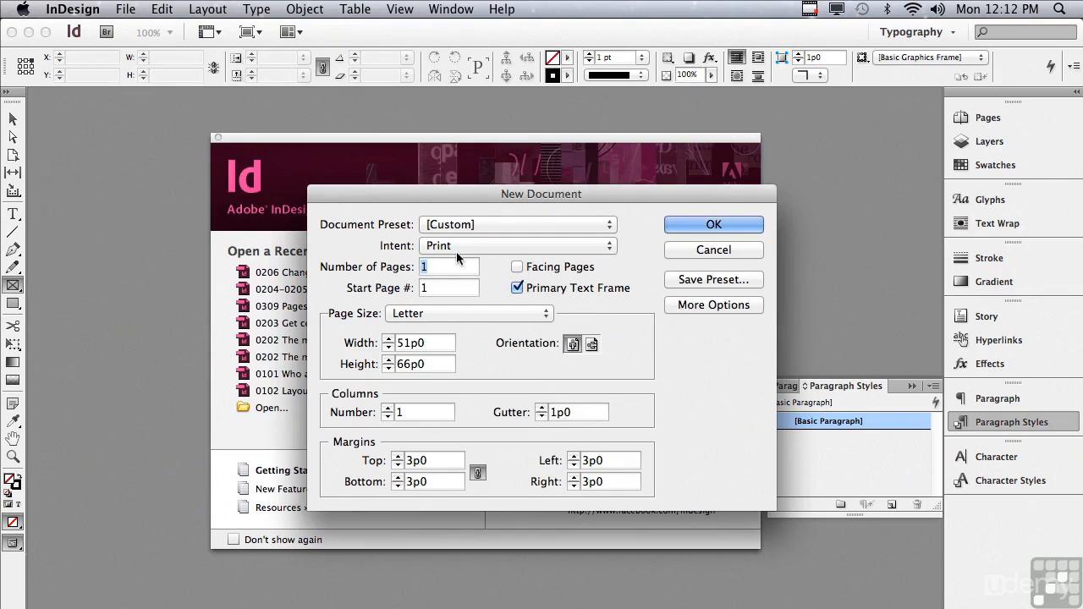
left_click(674, 225)
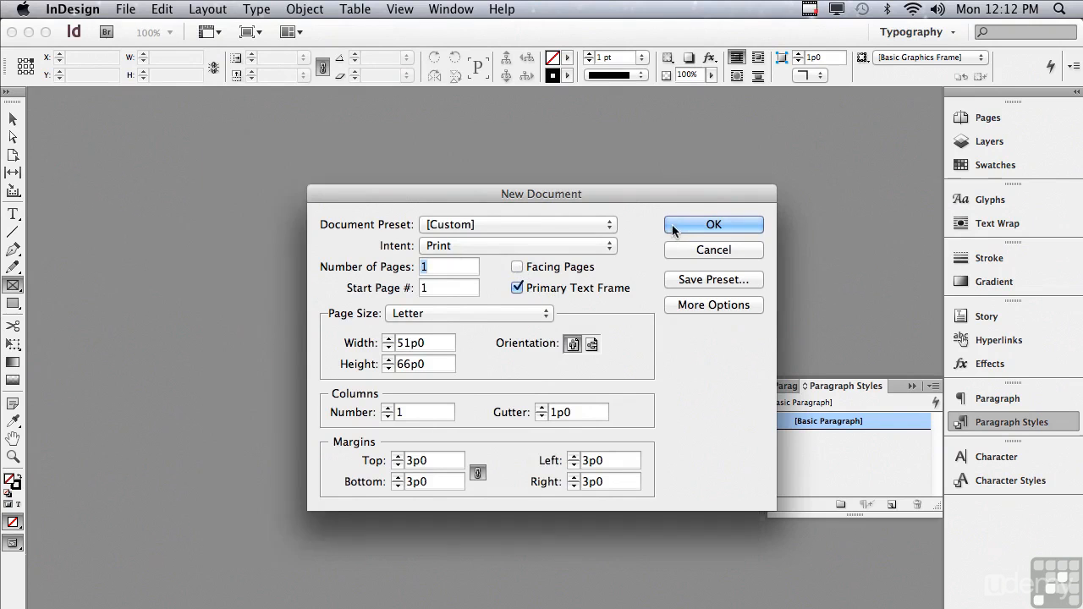
- Fill the page's primary text frame with placeholder text and select most of its lines
left_click(13, 214)
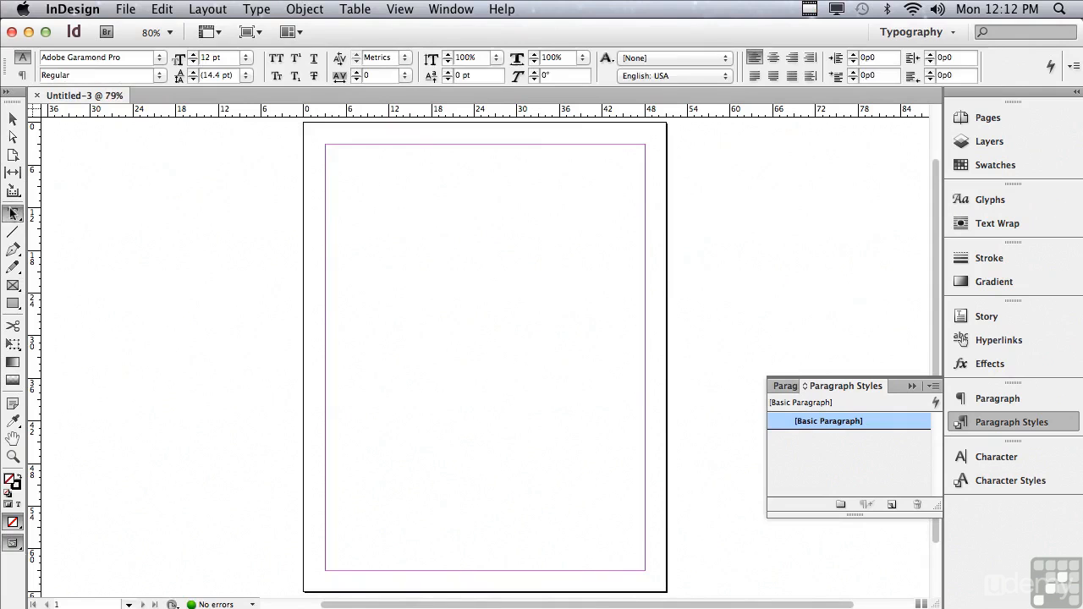
left_click(347, 166)
left_click(251, 11)
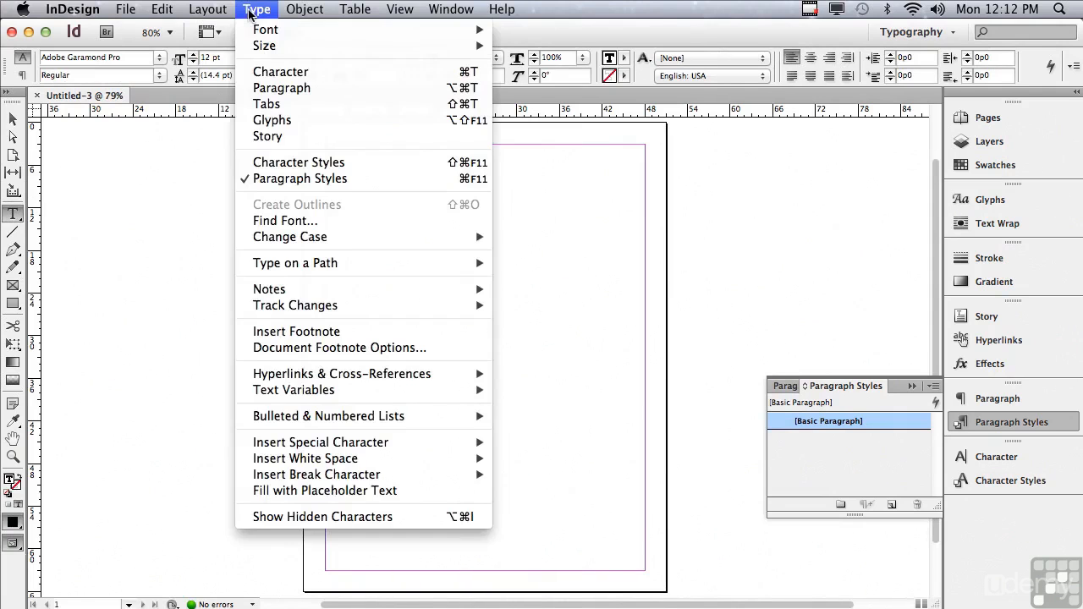
left_click(300, 492)
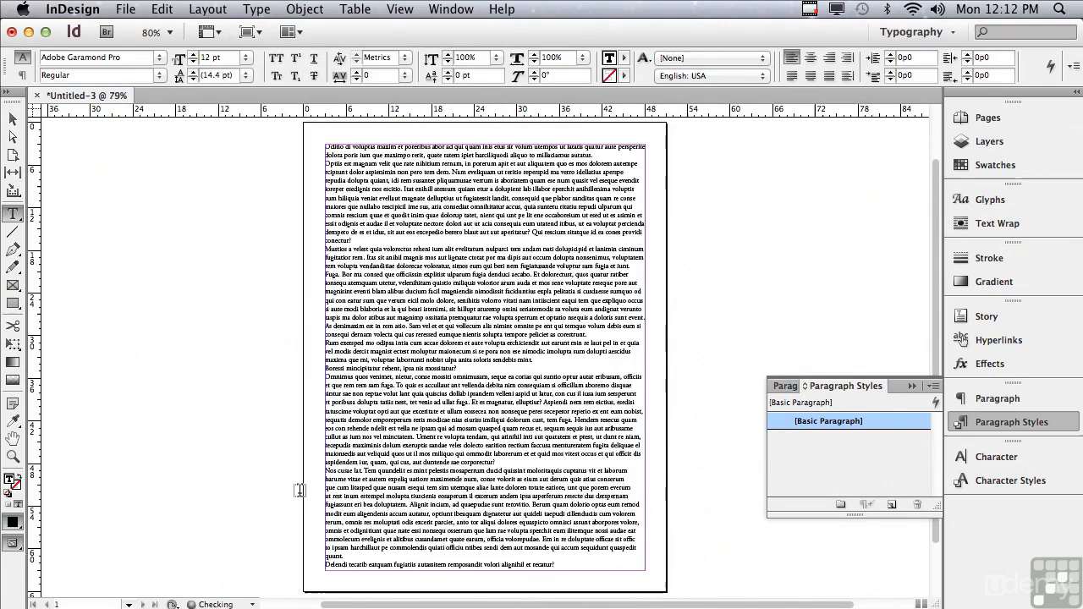
left_click_drag(412, 513, 379, 224)
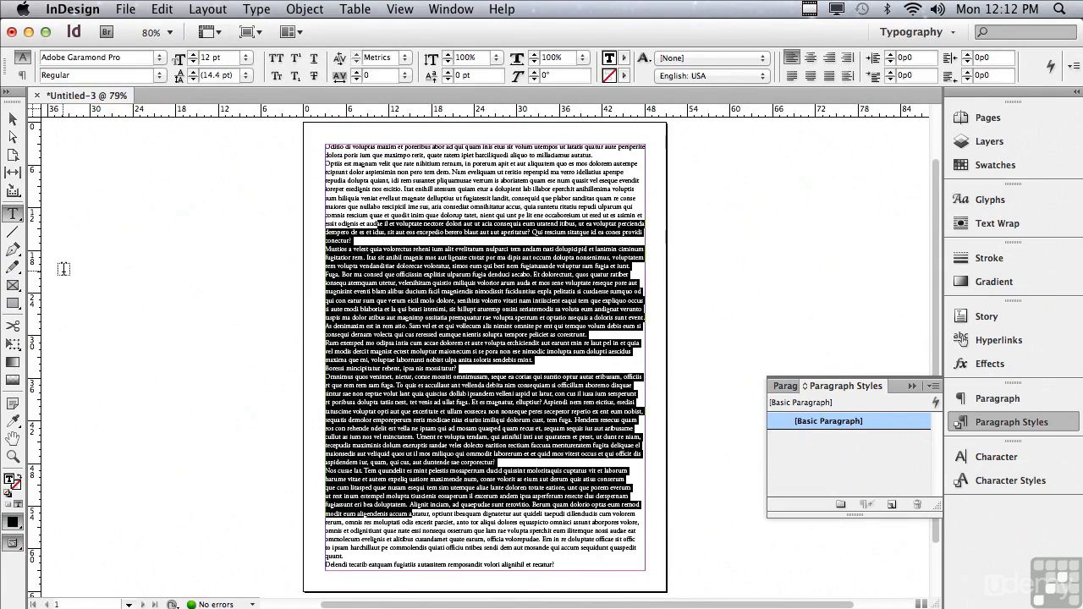